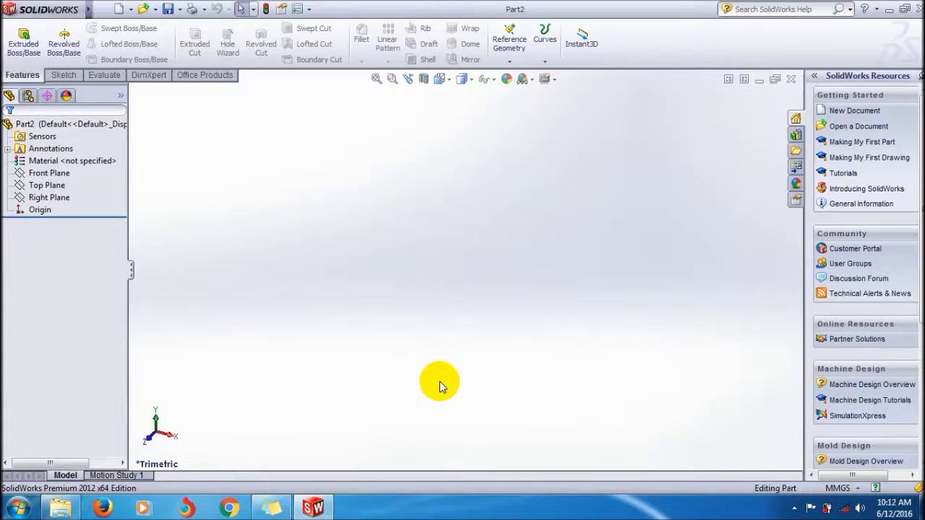
Select the Front Plane and turn the view normal to it.
click(64, 75)
click(50, 187)
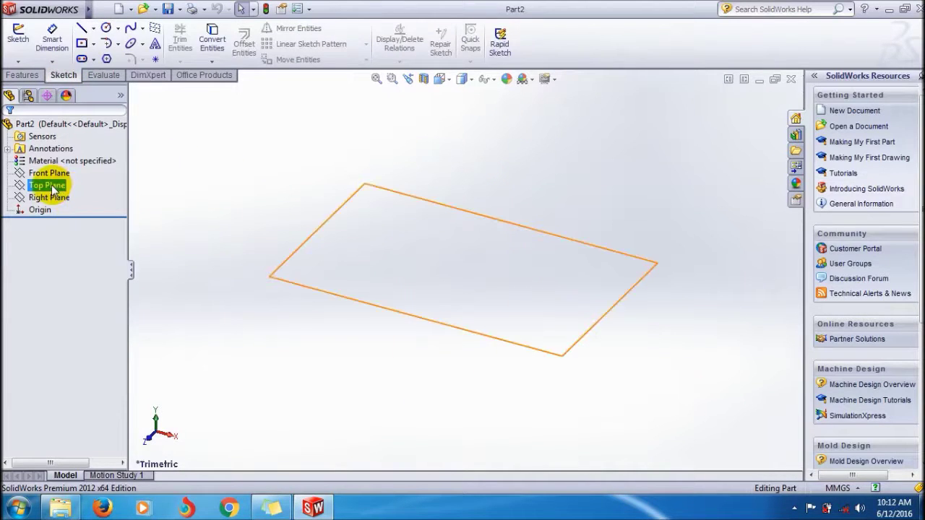
click(48, 174)
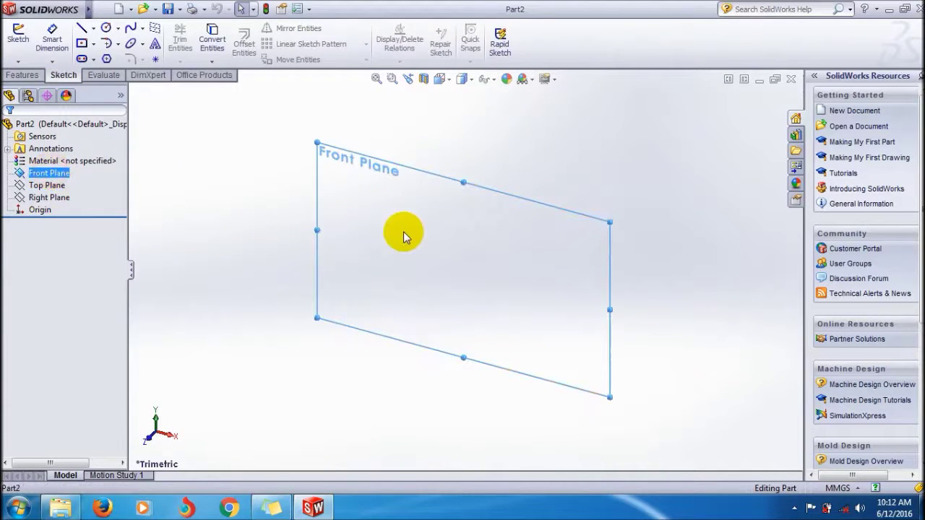
right_click(404, 232)
click(475, 206)
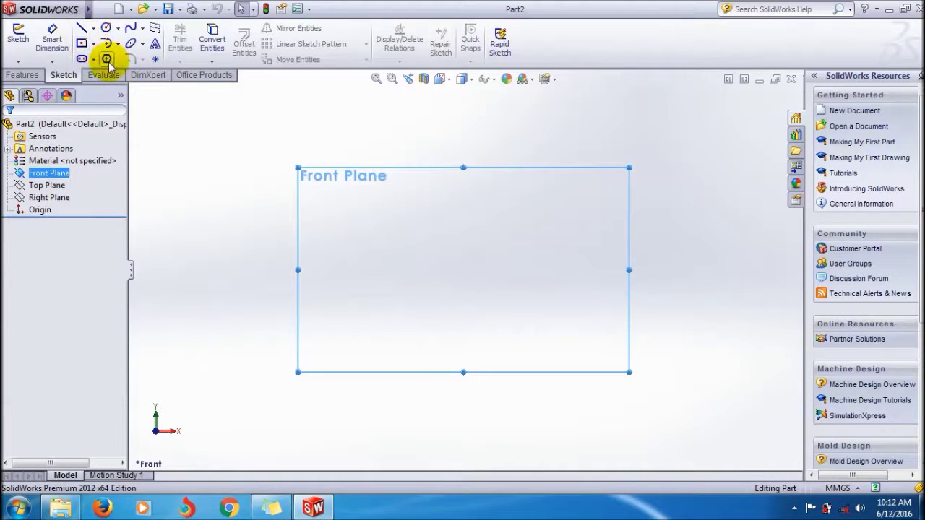
Sketch a curved three-point spline starting at the origin, then view it in 3D.
click(131, 29)
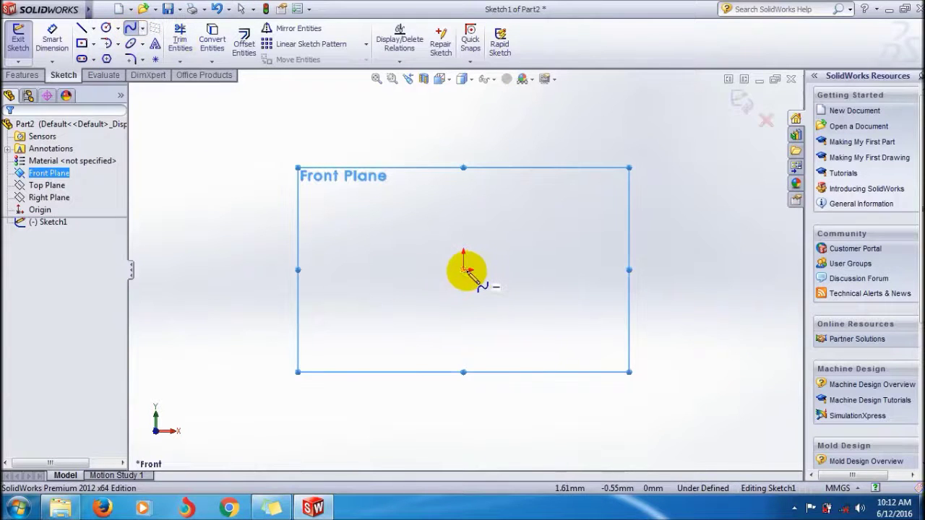
click(463, 271)
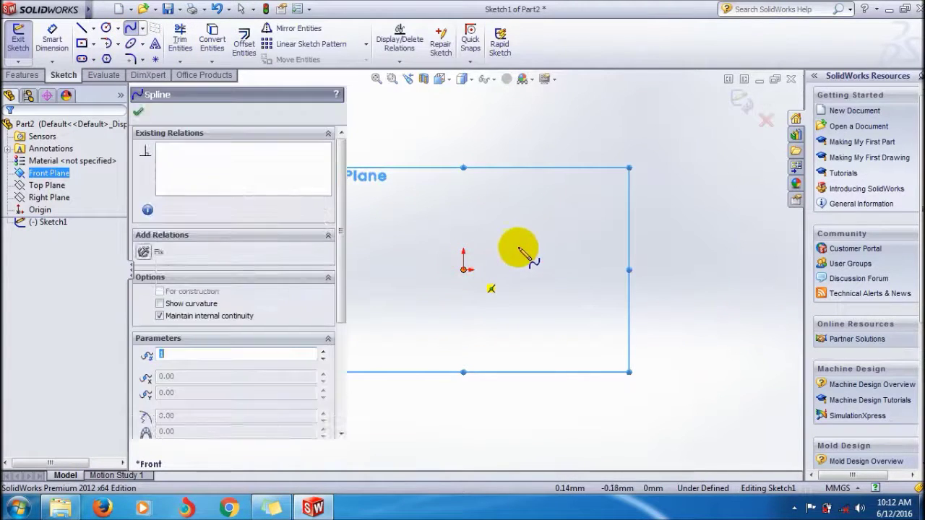
click(575, 213)
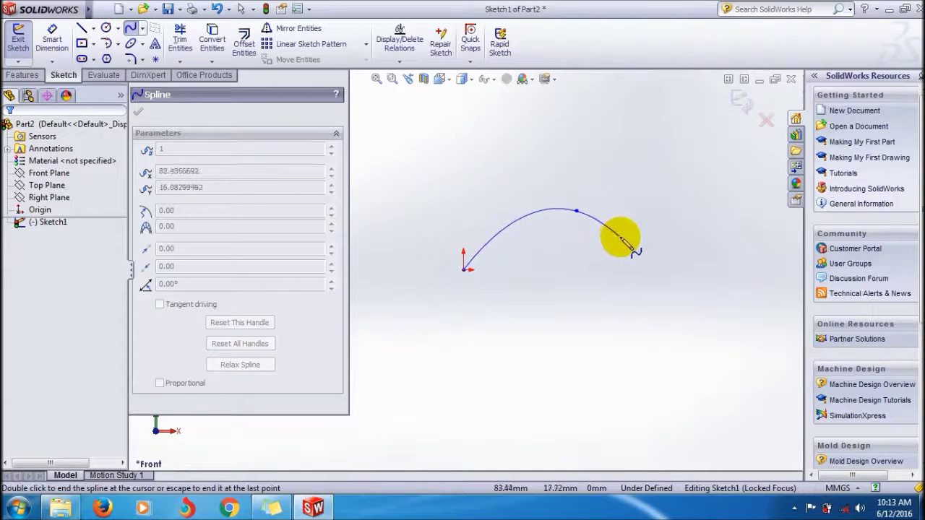
double_click(671, 245)
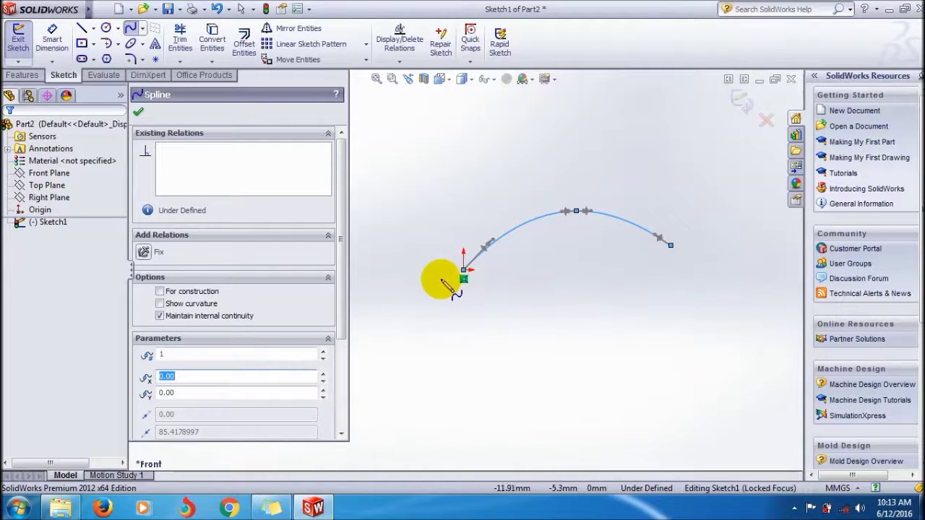
key(Escape)
middle_drag(579, 275, 475, 281)
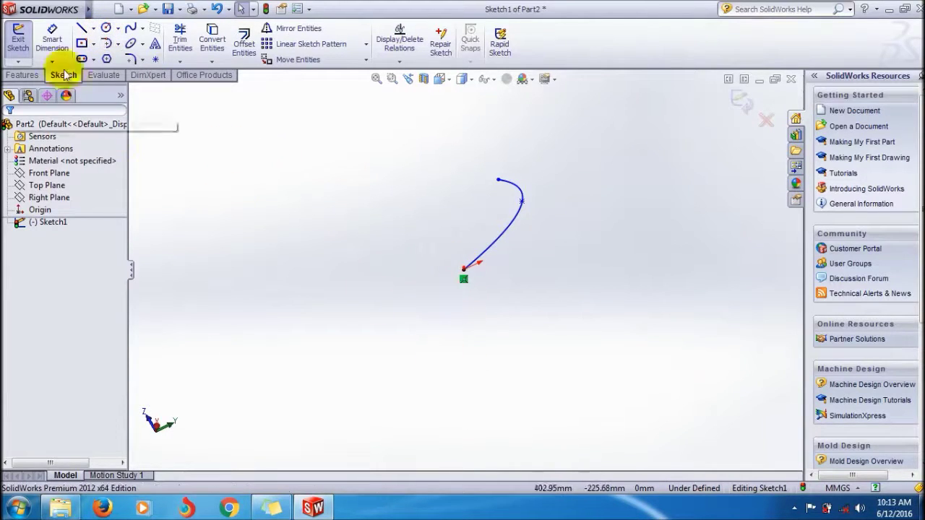
Exit the spline sketch and select the spline's start point at the origin.
click(18, 40)
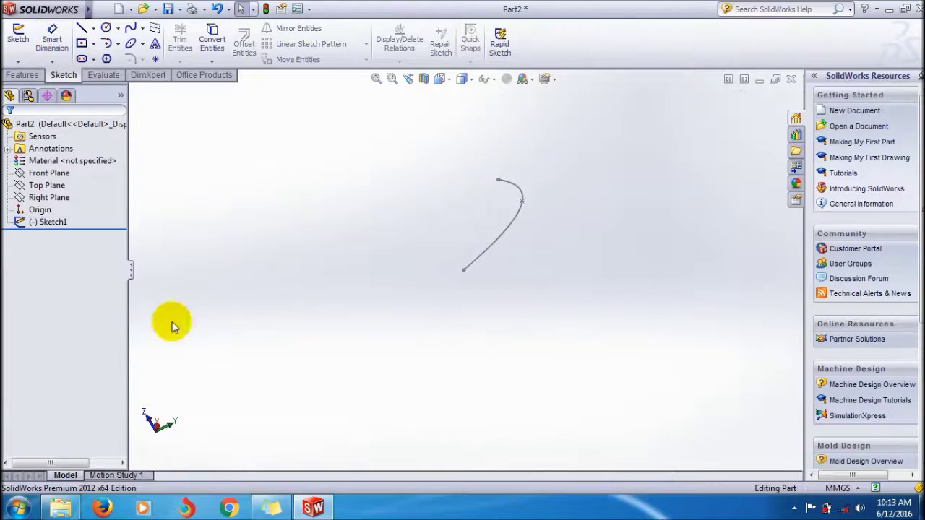
click(58, 222)
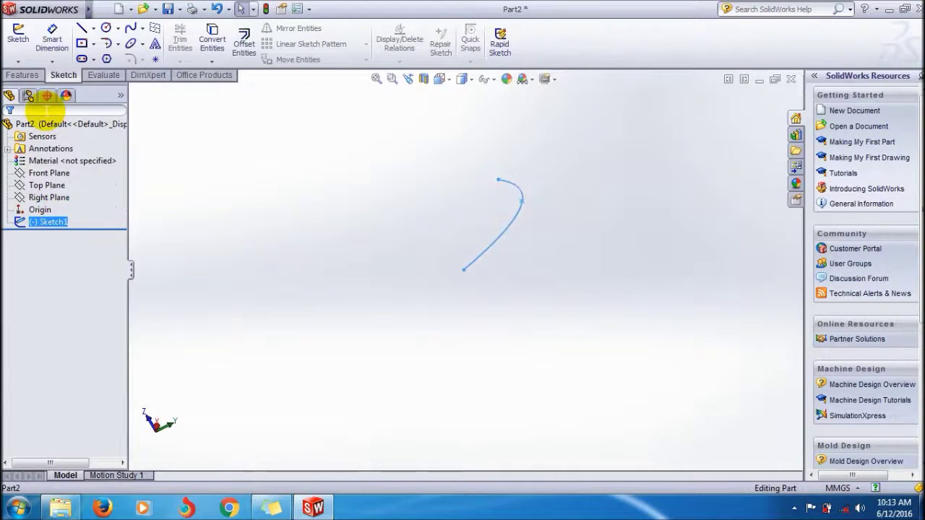
click(22, 74)
click(320, 272)
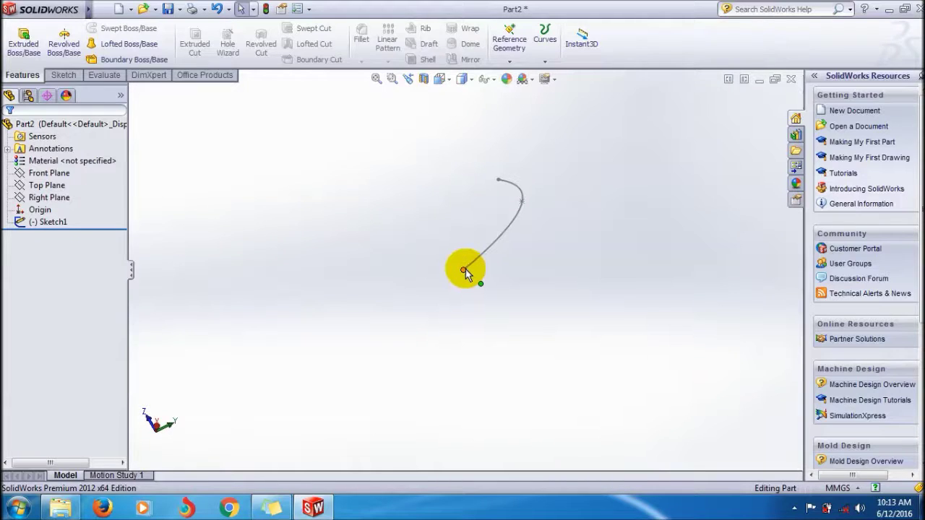
click(464, 271)
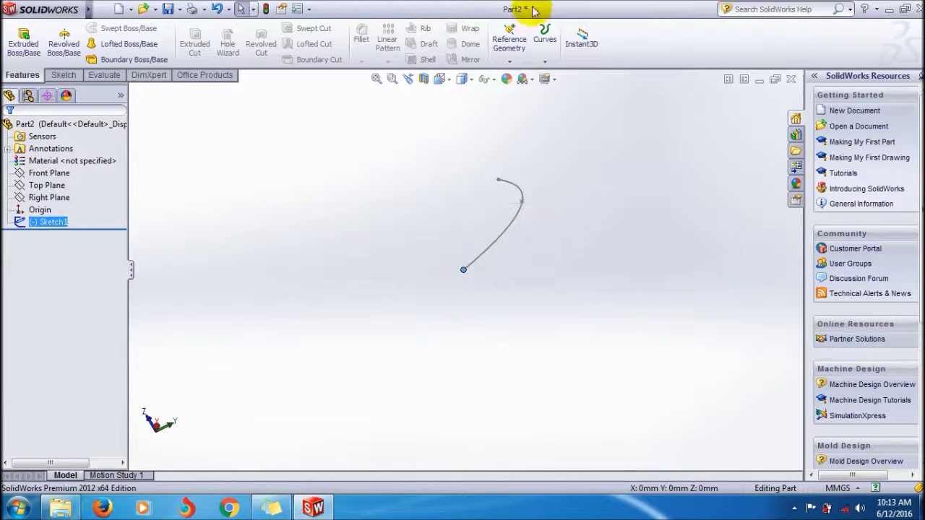
Define a reference plane through that point, perpendicular to the spline.
click(510, 51)
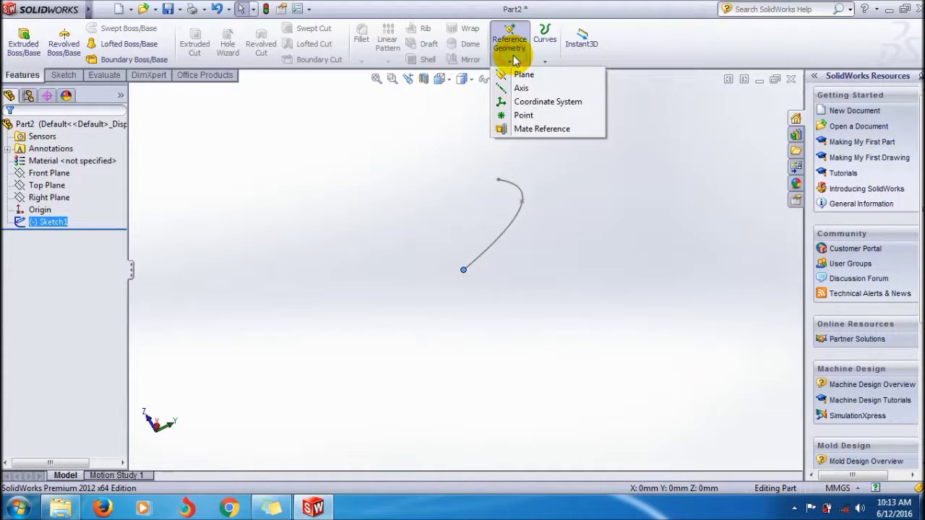
click(522, 76)
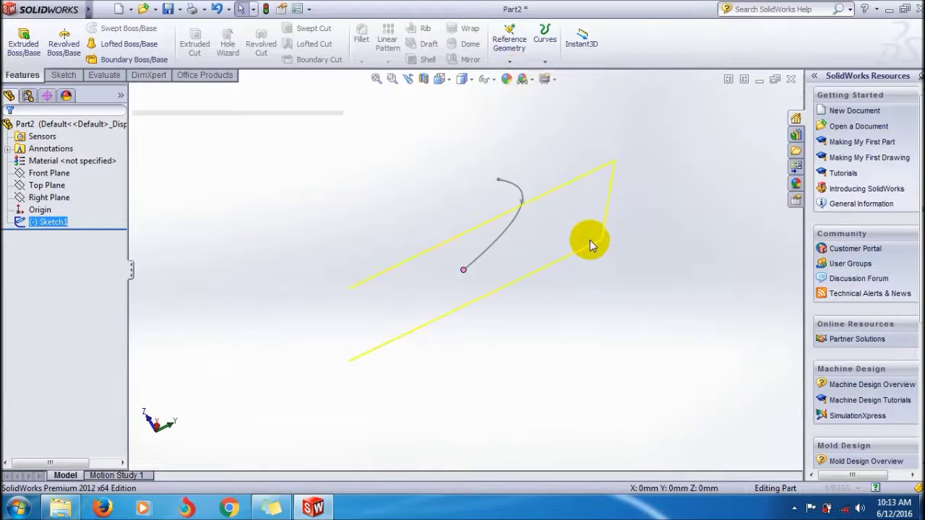
mouse_move(587, 242)
middle_down()
mouse_move(550, 237)
mouse_move(537, 203)
mouse_move(626, 213)
mouse_move(667, 306)
mouse_move(626, 246)
middle_up()
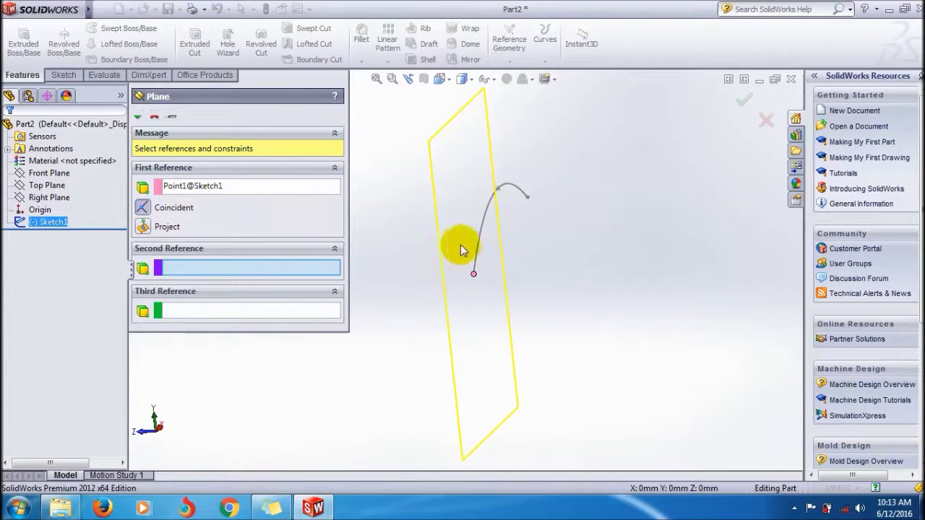
click(479, 243)
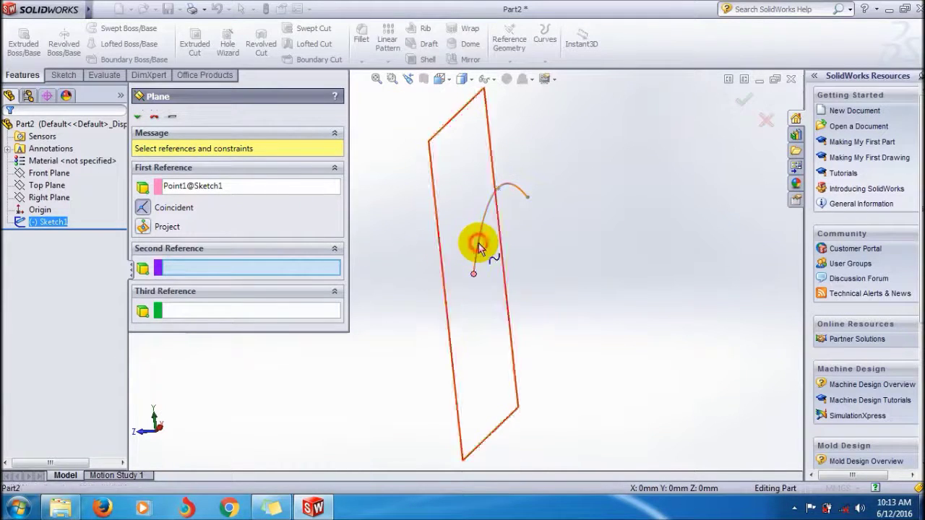
mouse_move(497, 280)
middle_down()
mouse_move(506, 206)
mouse_move(527, 221)
mouse_move(582, 180)
mouse_move(492, 221)
mouse_move(501, 192)
middle_up()
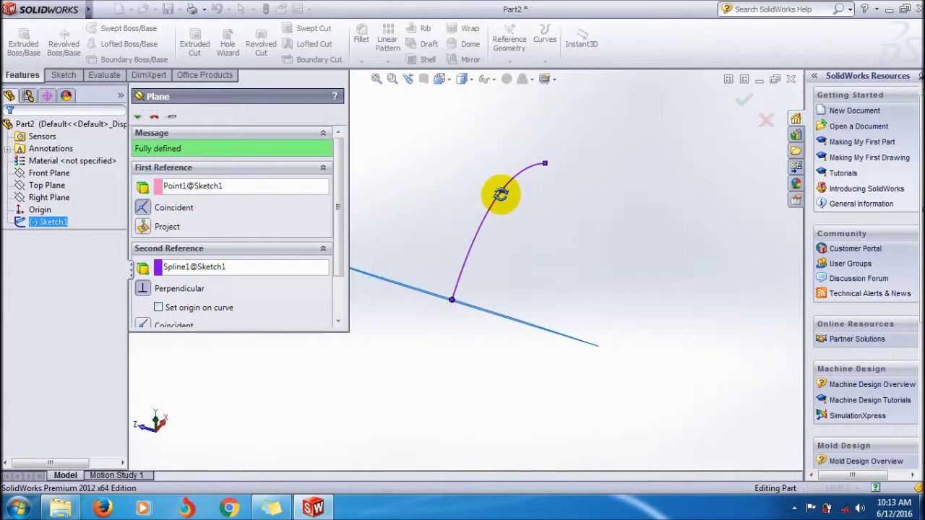
Confirm Plane1, view it face-on, and select it for sketching.
click(139, 117)
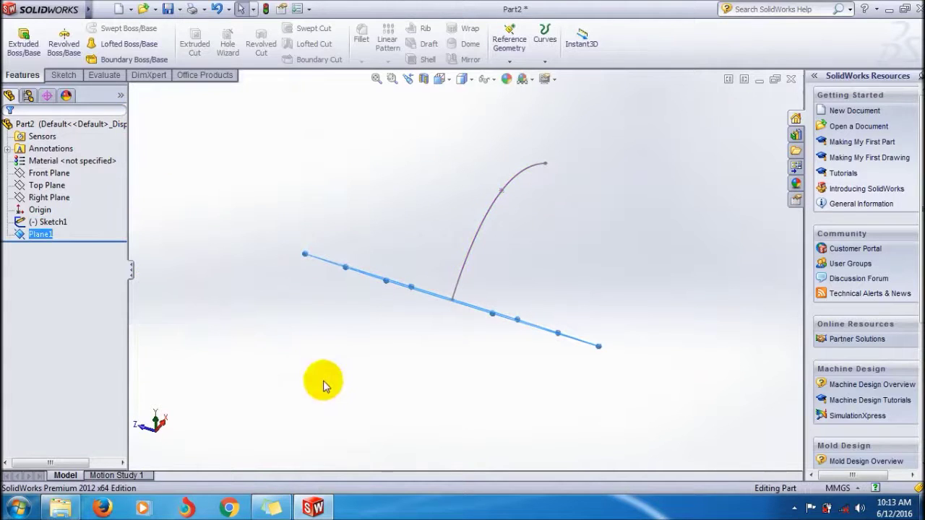
middle_drag(325, 382, 442, 211)
right_click(442, 211)
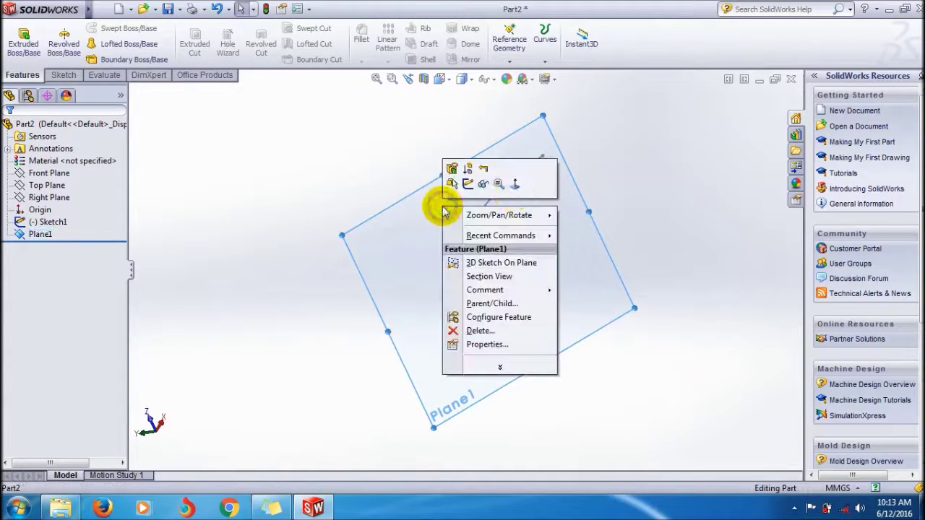
click(521, 180)
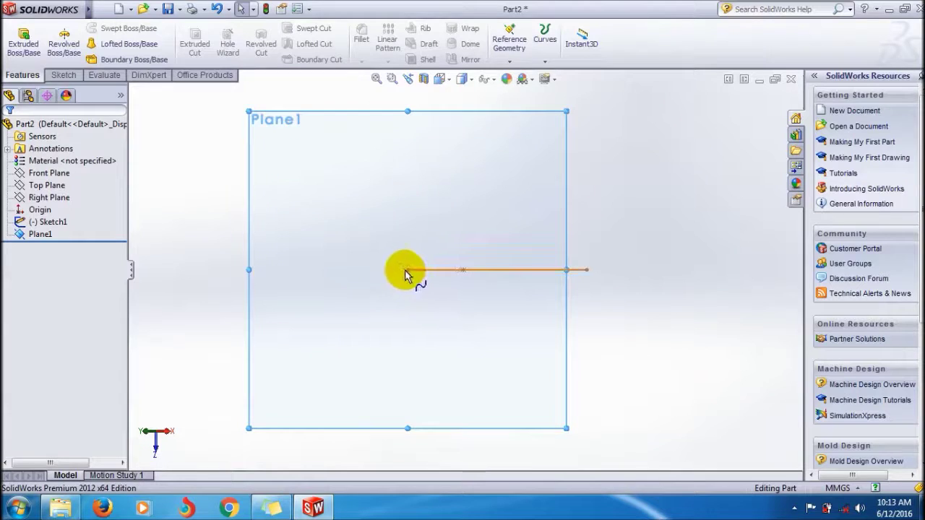
right_click(440, 132)
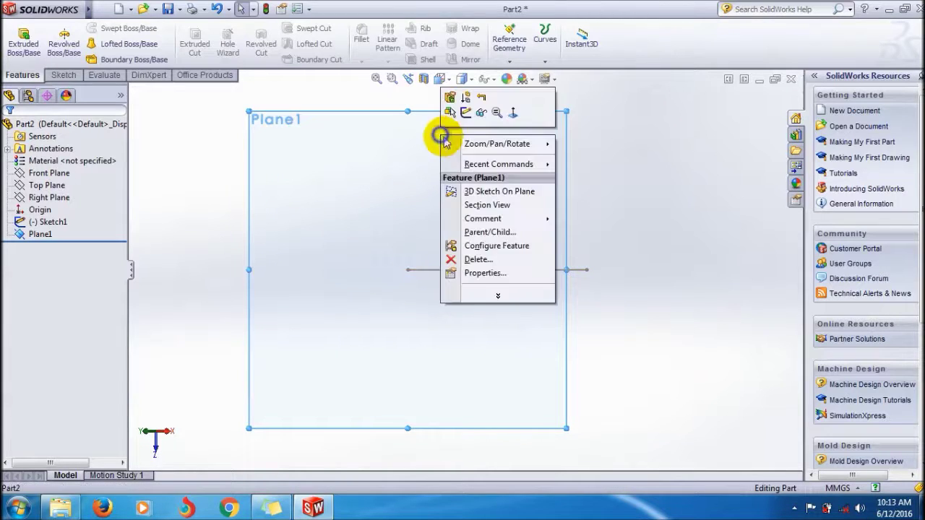
click(512, 112)
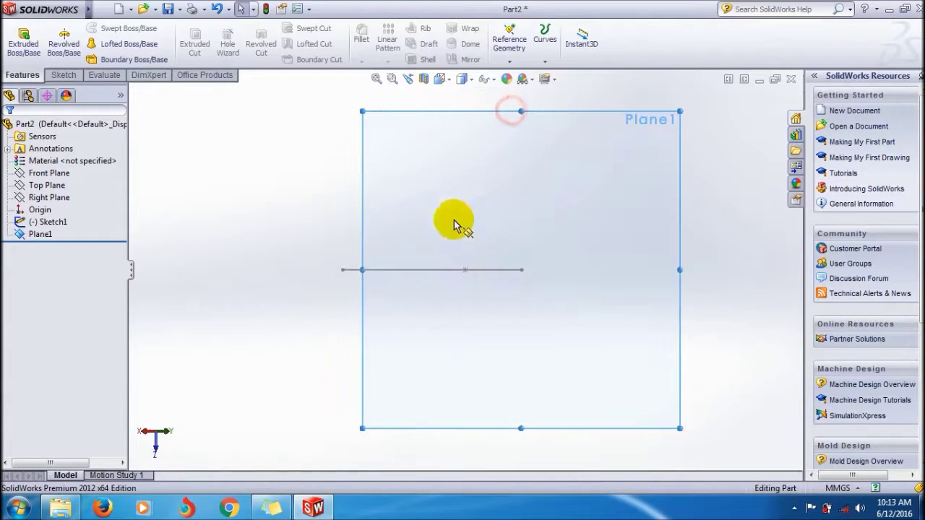
click(521, 272)
mouse_move(533, 281)
middle_down()
mouse_move(440, 294)
mouse_move(520, 277)
middle_up()
click(475, 304)
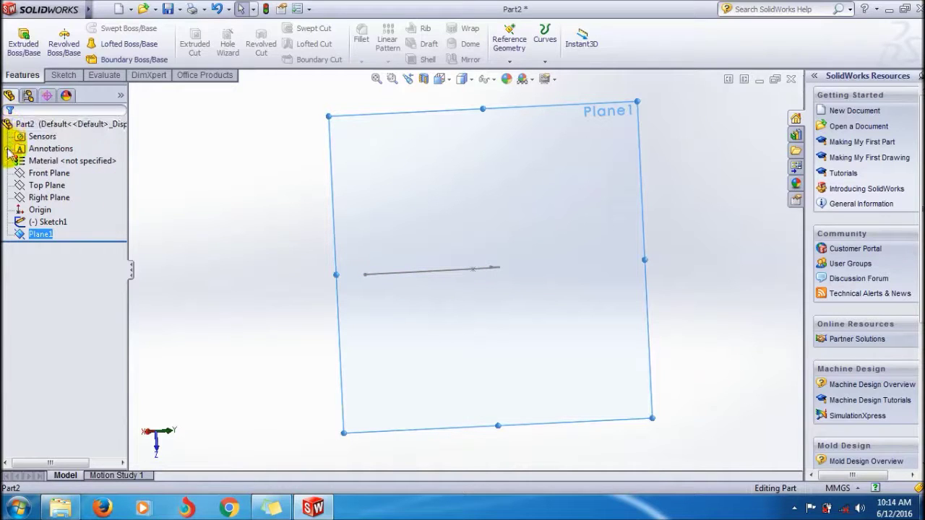
On Plane1, draw a radius 5.26 circle centred at the spline's end and exit the sketch.
click(62, 77)
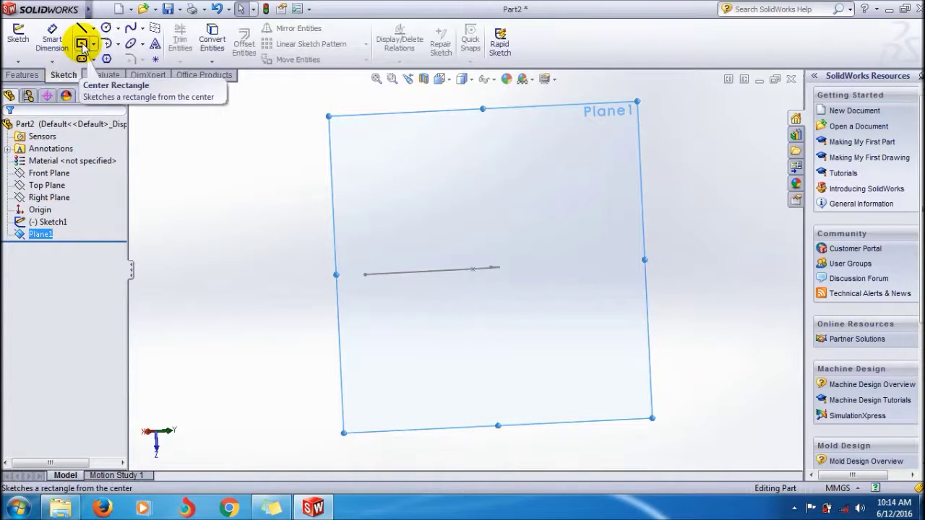
click(82, 42)
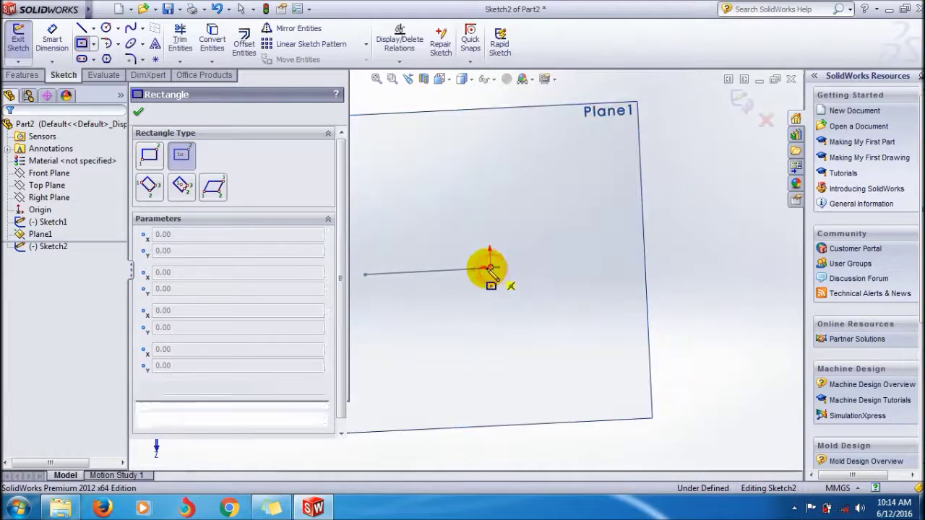
click(491, 269)
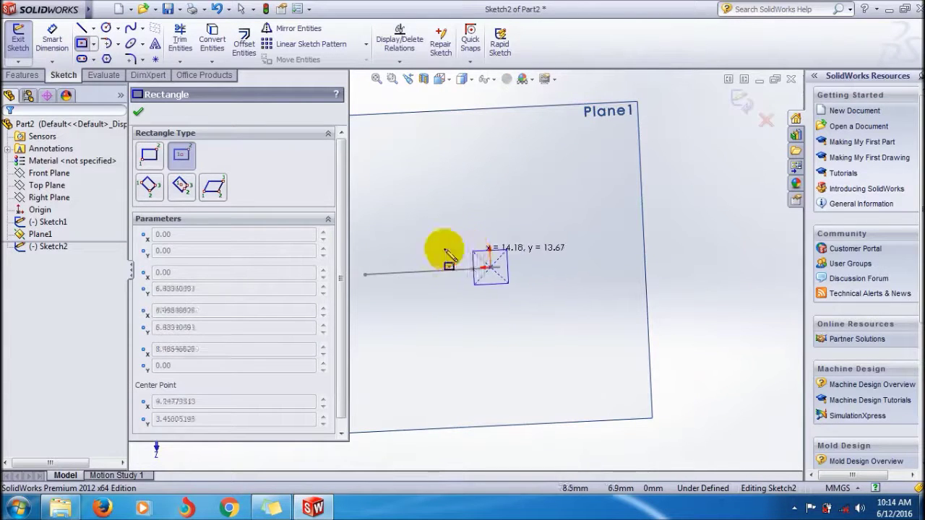
click(137, 113)
click(105, 27)
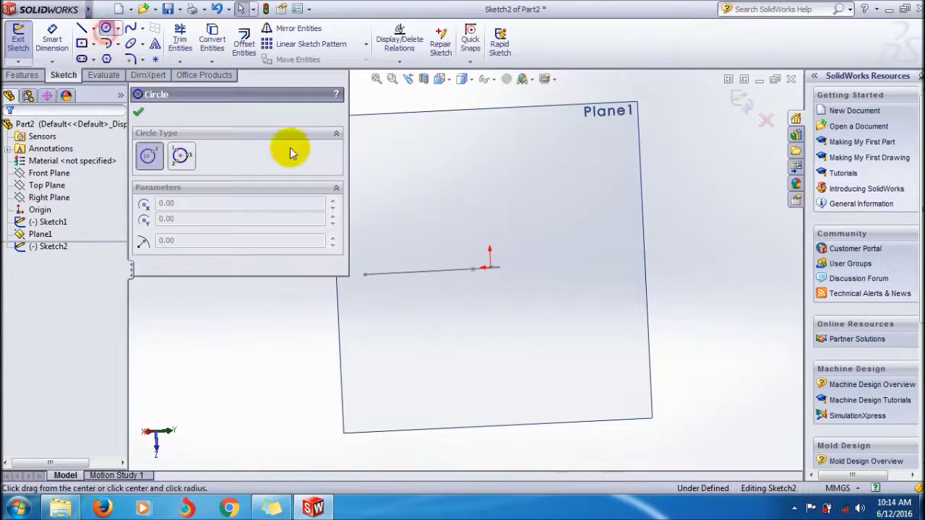
click(491, 269)
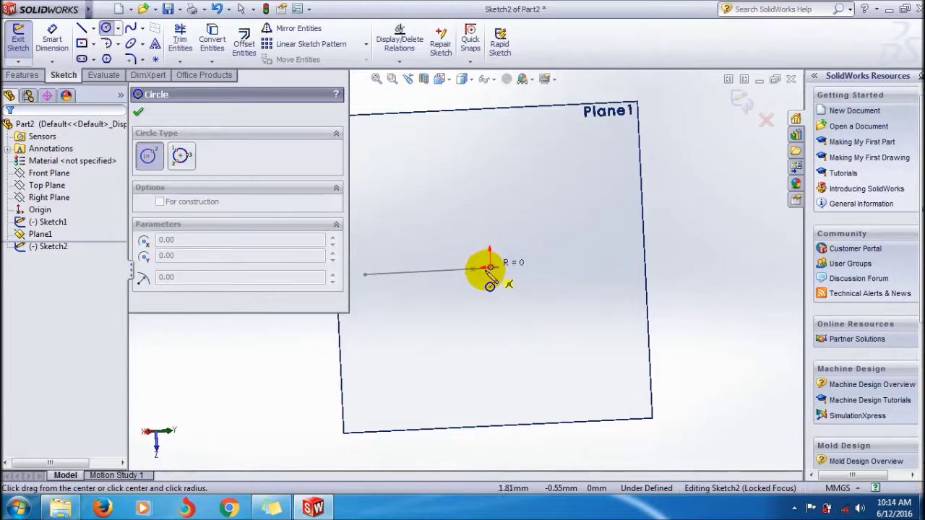
click(480, 275)
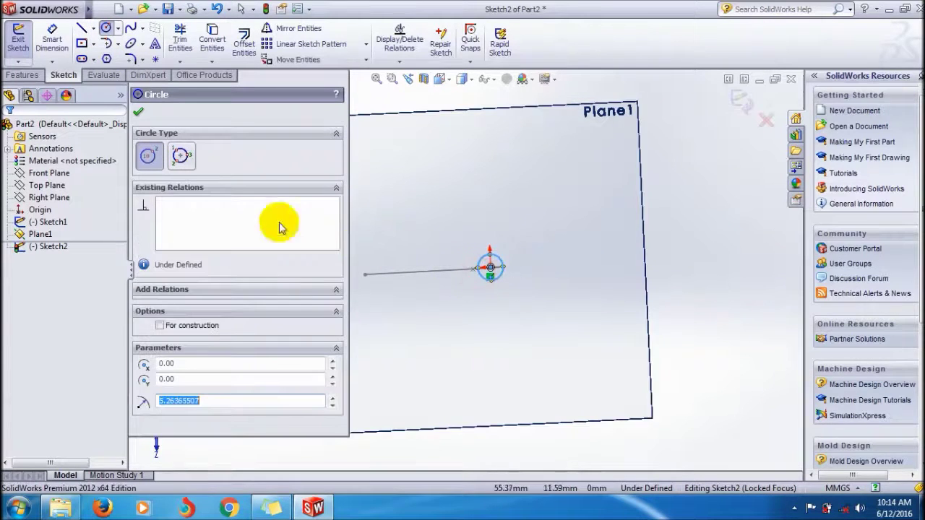
middle_drag(574, 381, 551, 430)
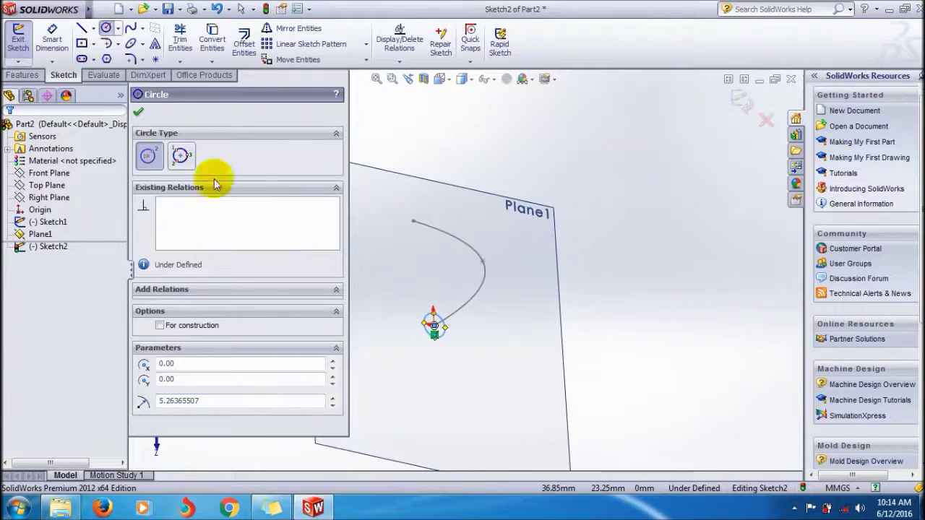
click(138, 113)
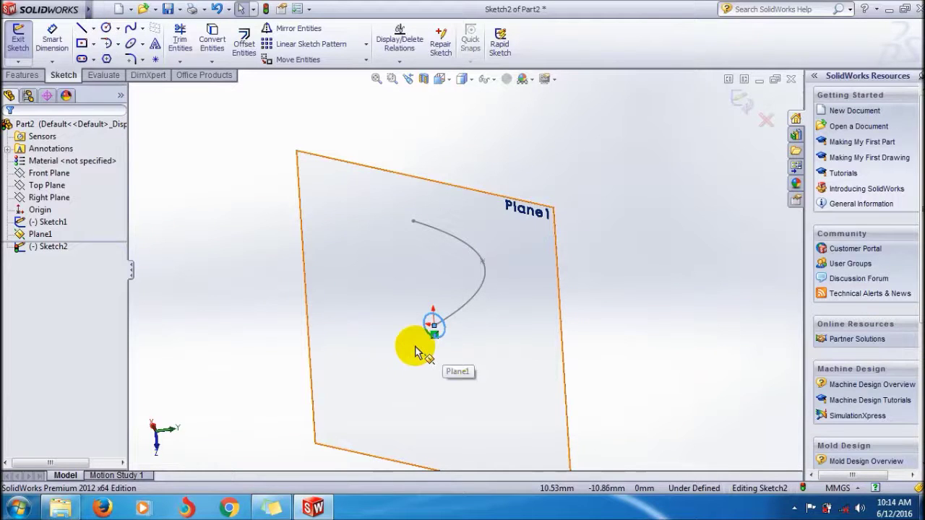
middle_drag(441, 347, 331, 346)
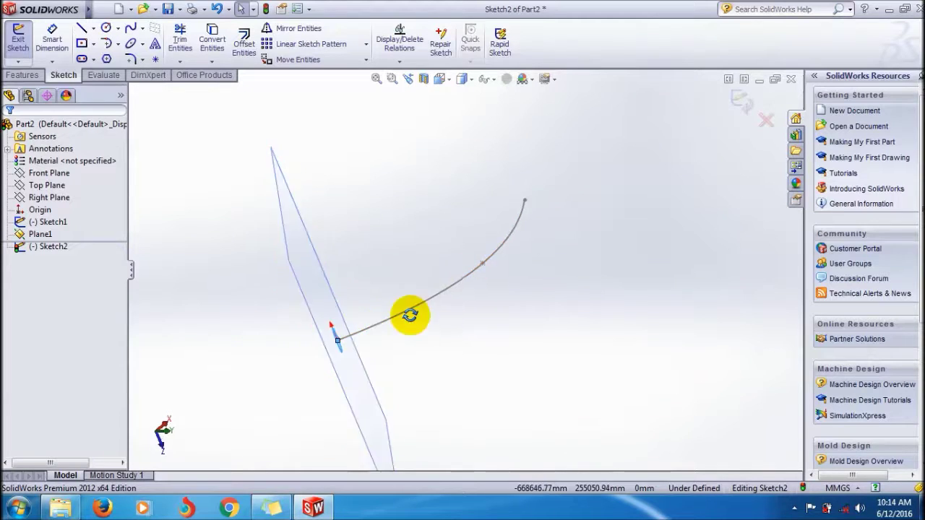
key(ctrl+8)
click(20, 42)
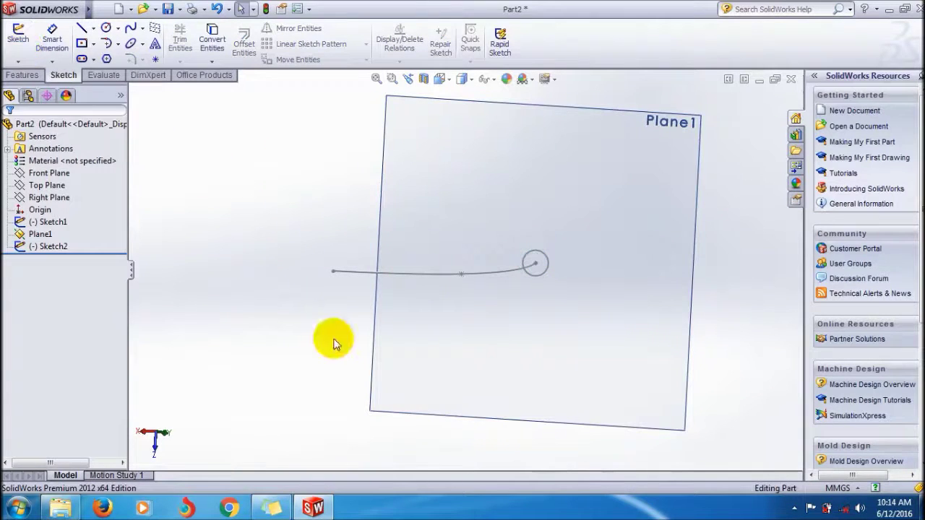
Start a Swept Boss/Base feature and pick Sketch2 as its profile.
click(29, 77)
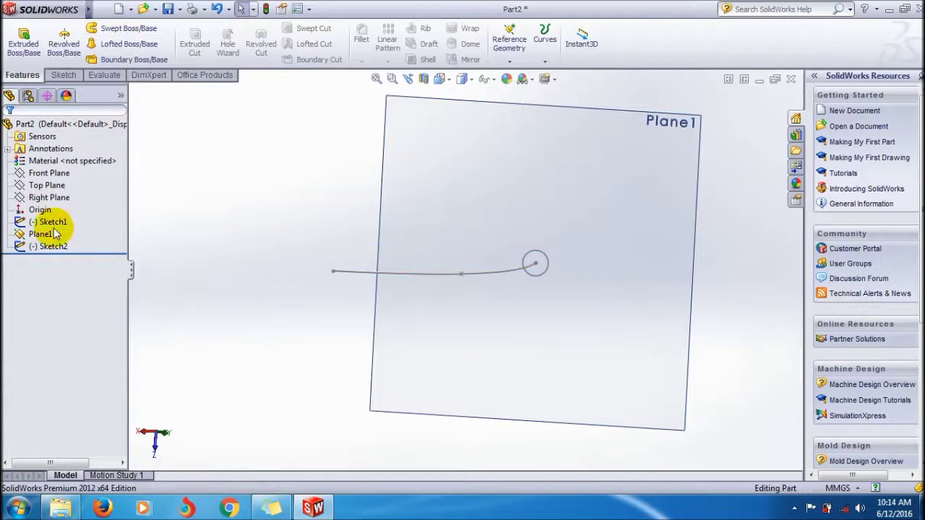
click(108, 31)
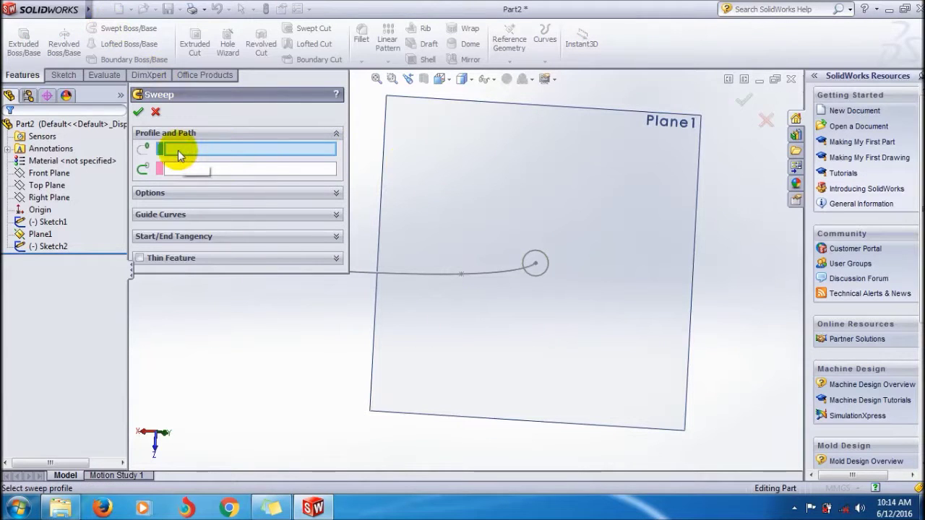
click(48, 247)
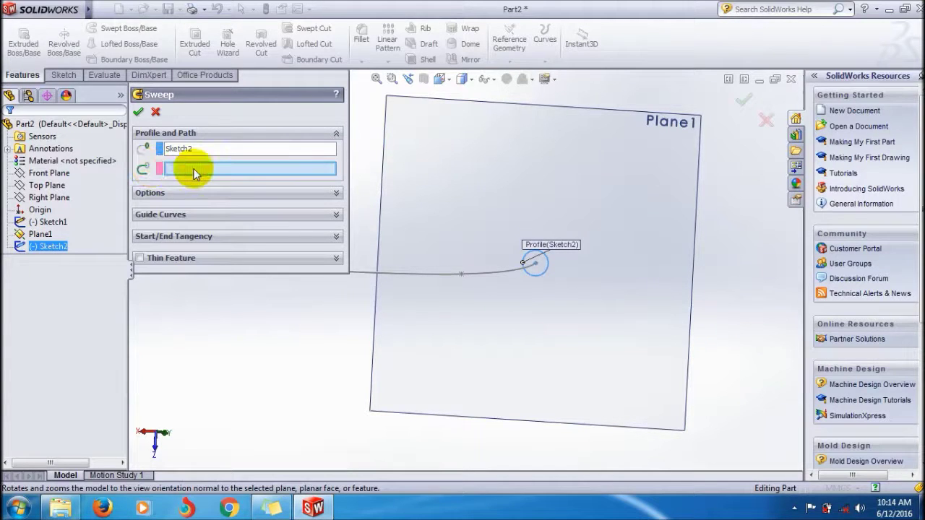
Pick the Sketch1 spline as the sweep path and expand the Guide Curves options.
click(56, 221)
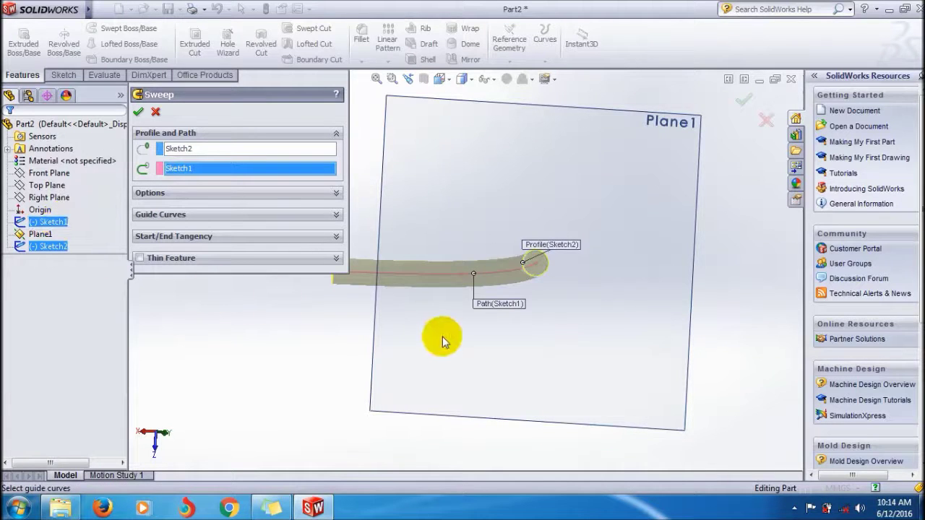
mouse_move(443, 336)
middle_down()
mouse_move(384, 374)
mouse_move(355, 353)
mouse_move(359, 347)
middle_up()
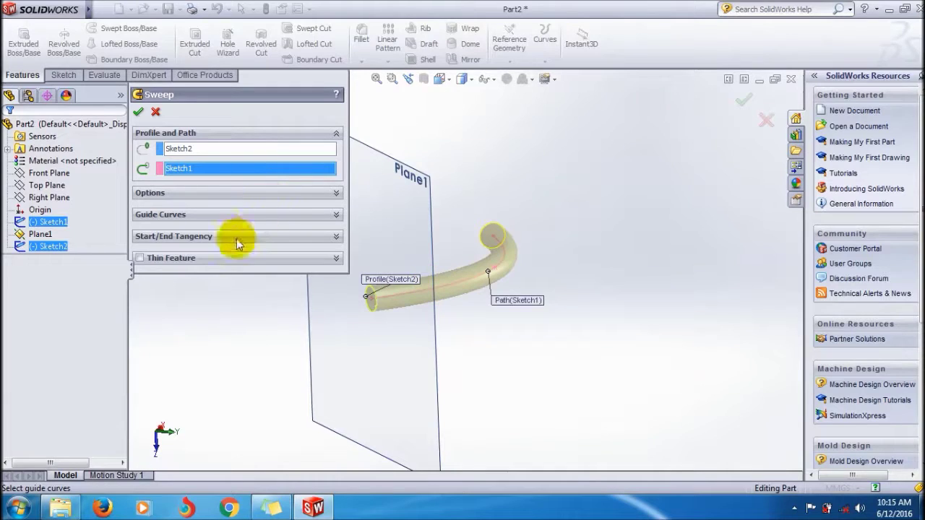
drag(196, 273, 181, 397)
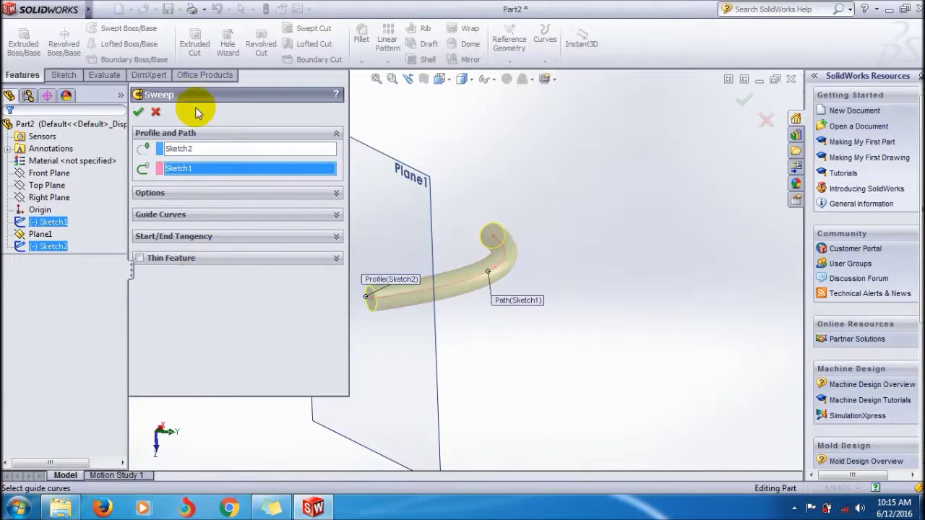
click(334, 216)
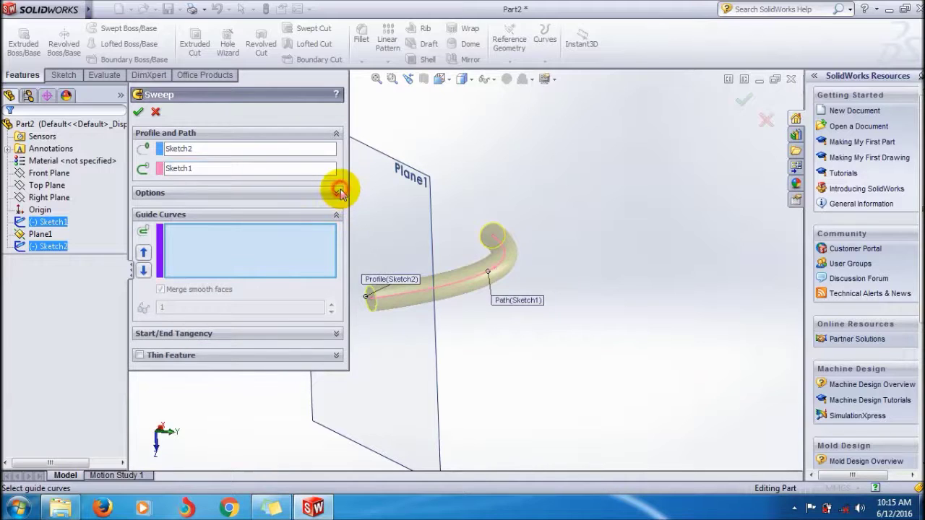
Review the sweep options, keeping Follow Path orientation and path alignment None.
click(334, 194)
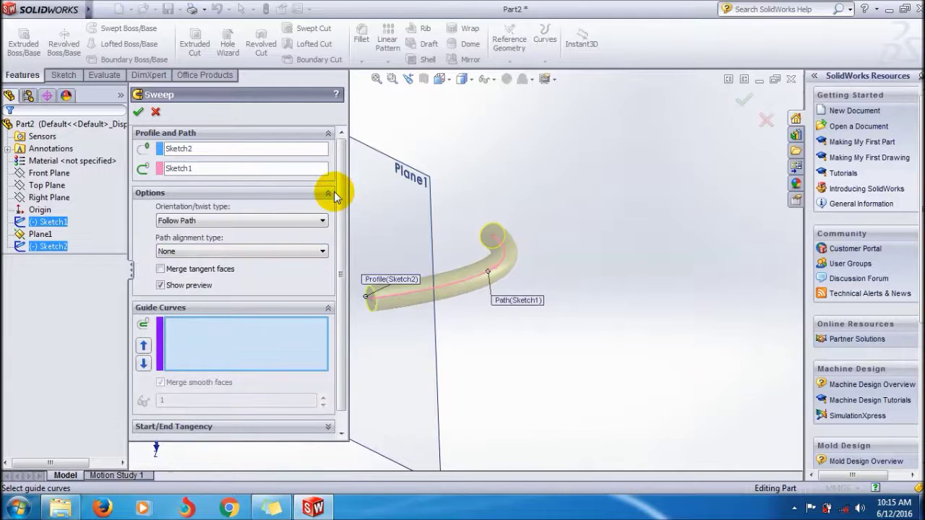
click(235, 223)
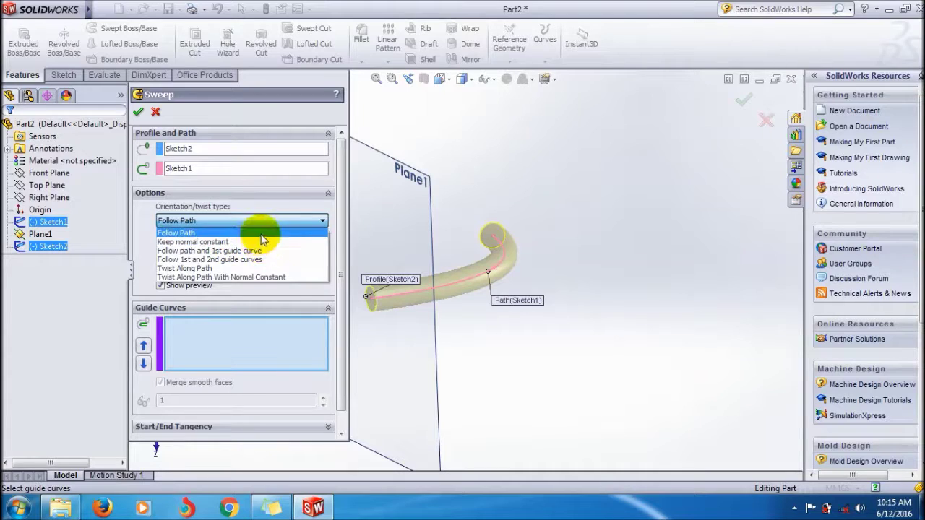
click(290, 219)
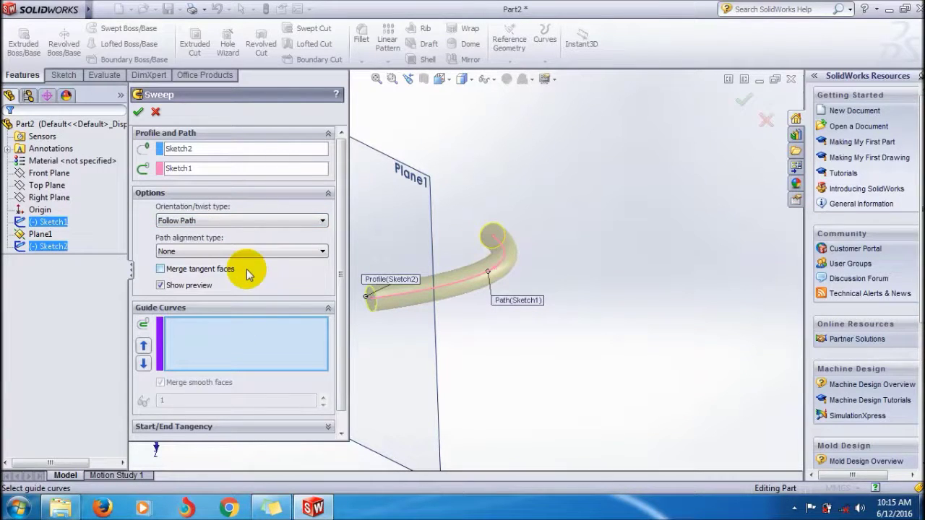
click(320, 308)
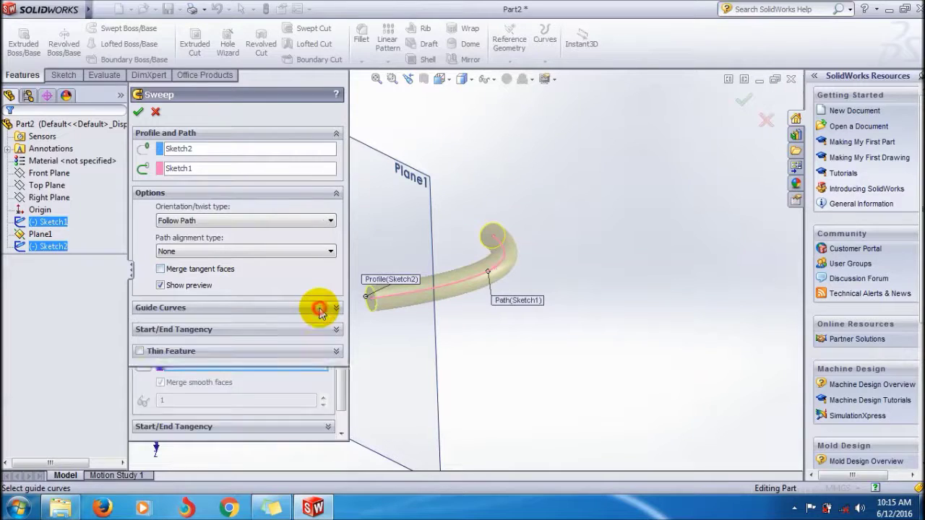
click(289, 334)
click(288, 333)
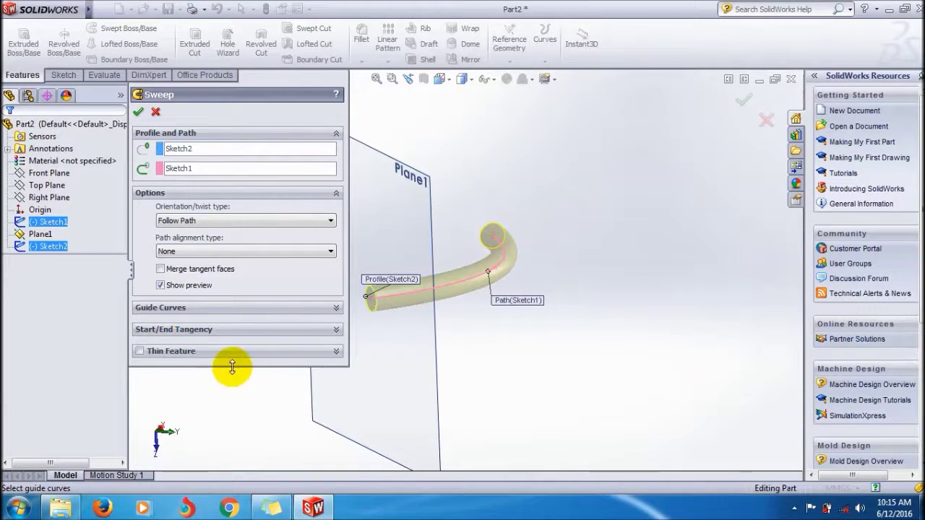
drag(242, 366, 222, 432)
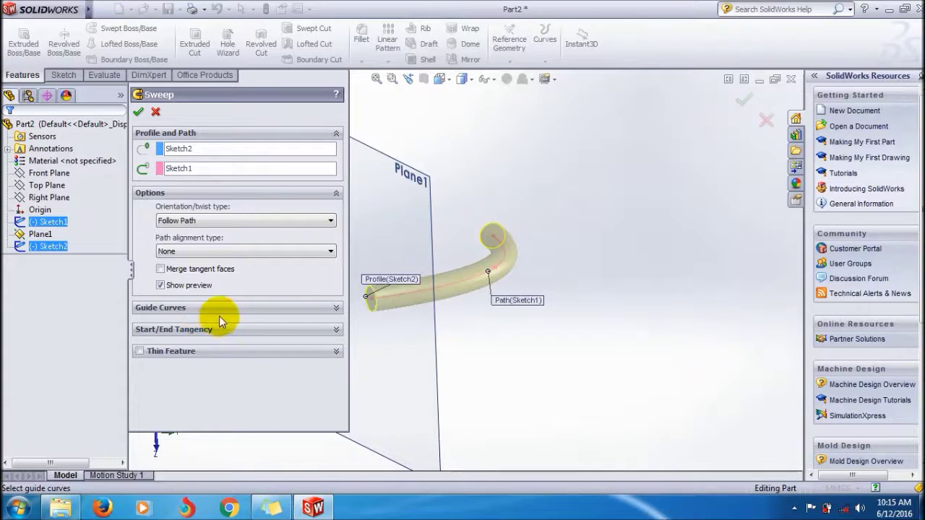
Accept the sweep to create Sweep1 and switch off View Planes.
click(142, 116)
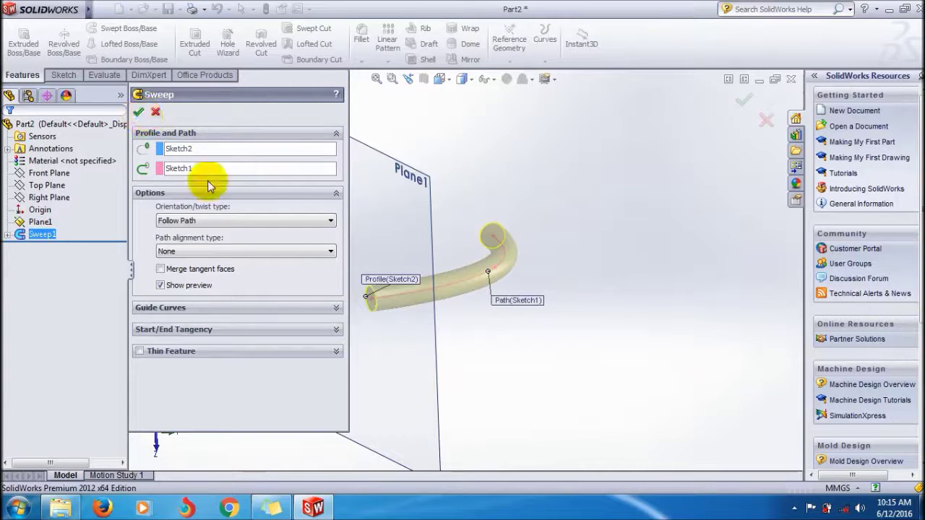
middle_drag(496, 305, 501, 118)
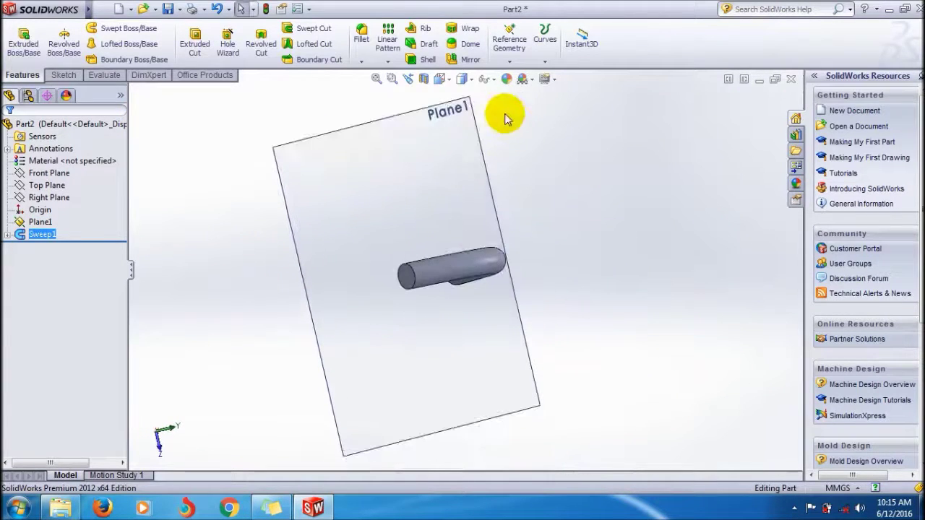
click(490, 79)
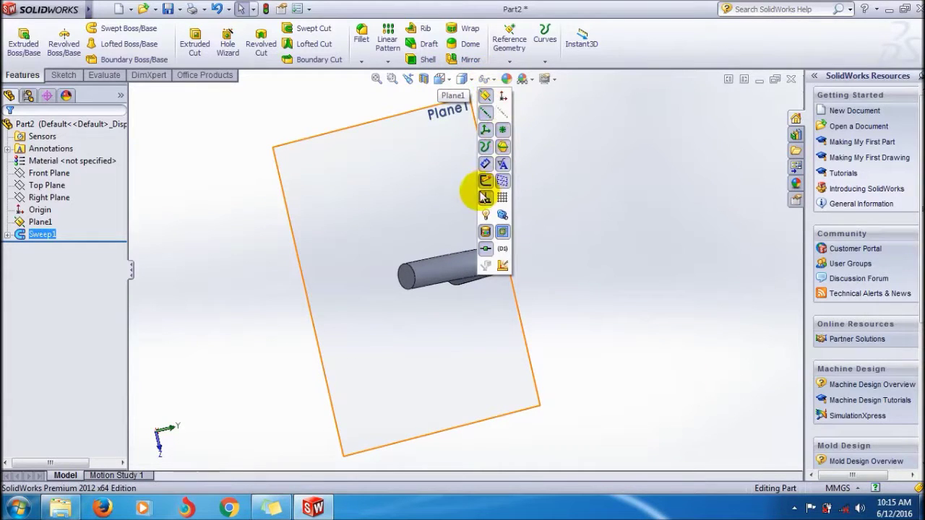
click(483, 101)
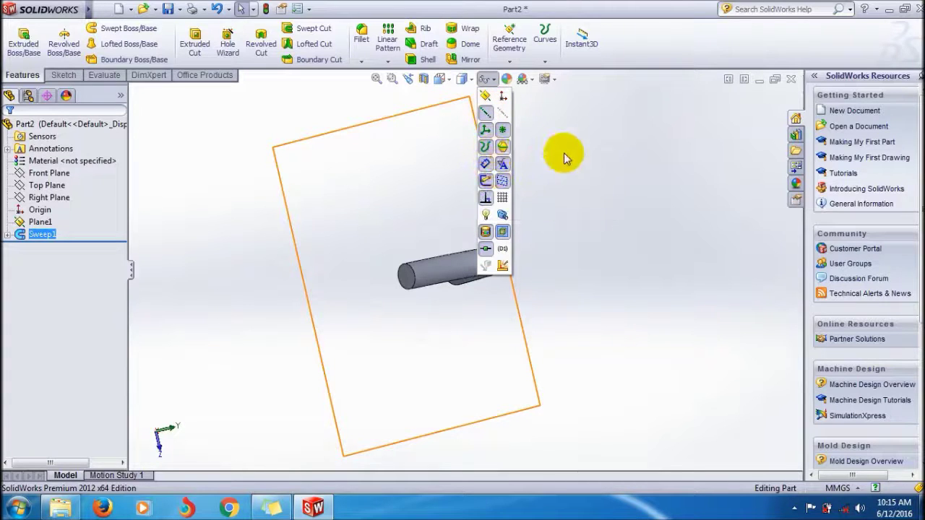
Orbit the finished rod to inspect its bend without the plane.
middle_drag(545, 250, 409, 202)
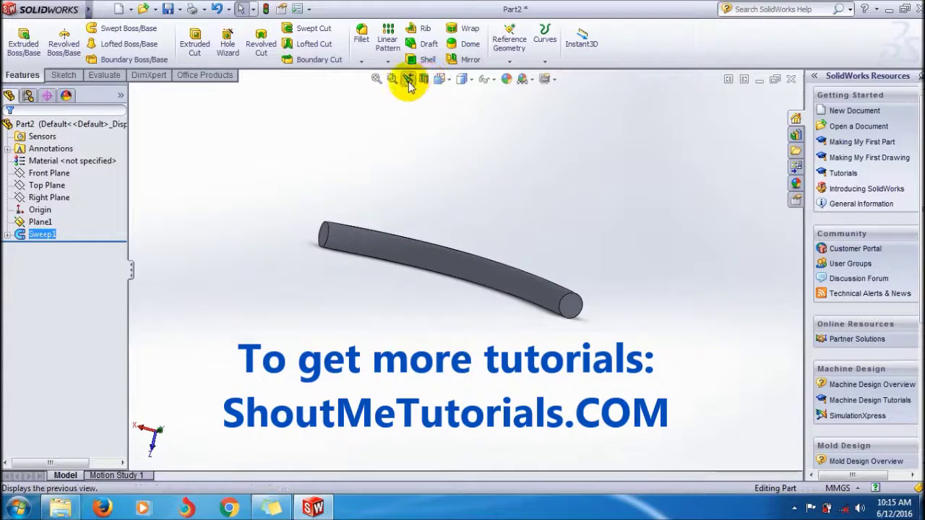
middle_drag(450, 173, 418, 304)
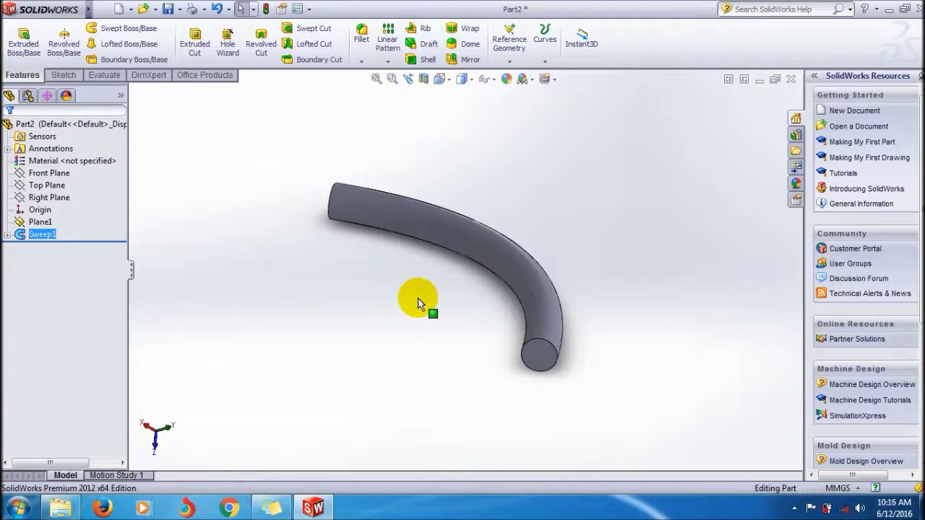